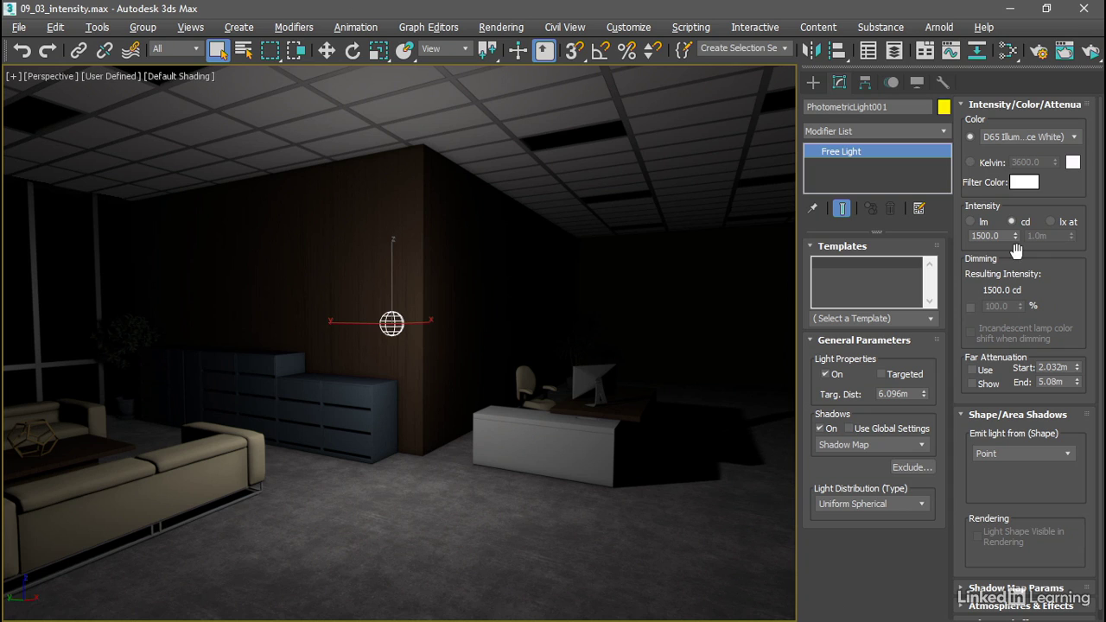
# Switch the photometric light's intensity unit to lumens and set the intensity to 1500 lm.
pyautogui.click(975, 223)
pyautogui.click(1052, 222)
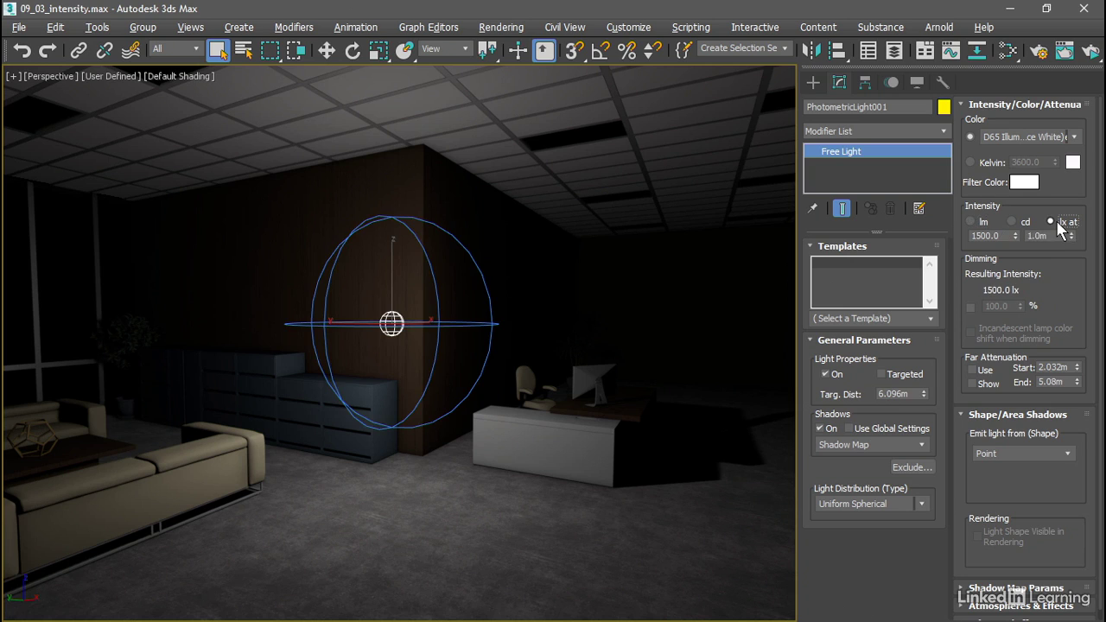
pyautogui.click(969, 222)
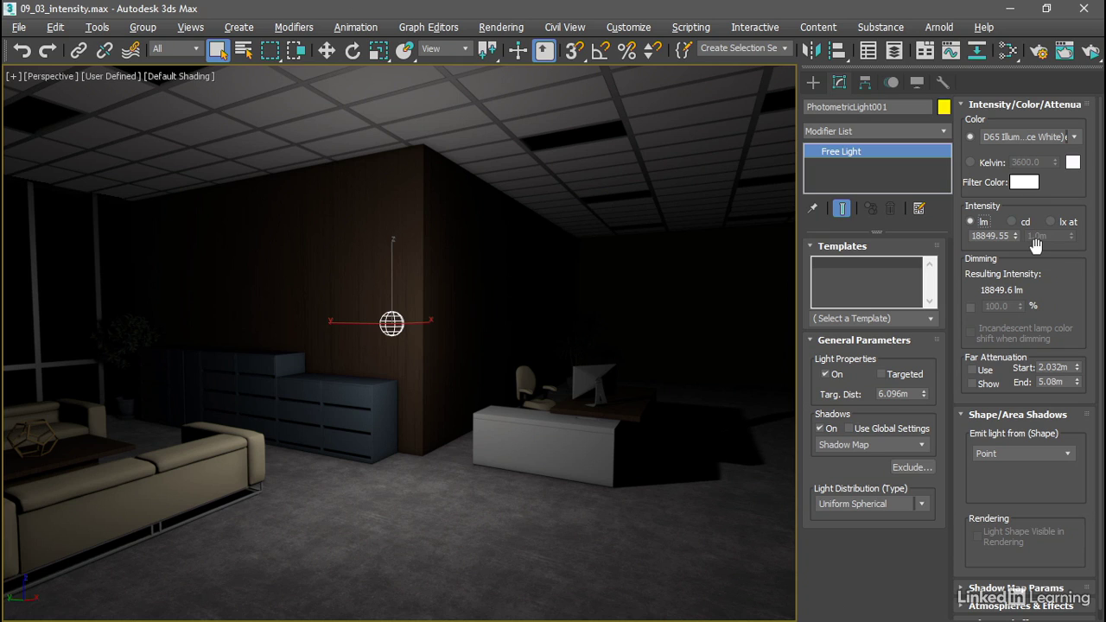
pyautogui.moveTo(969, 236); pyautogui.dragTo(1072, 276)
pyautogui.write('1500')
pyautogui.press('Return')
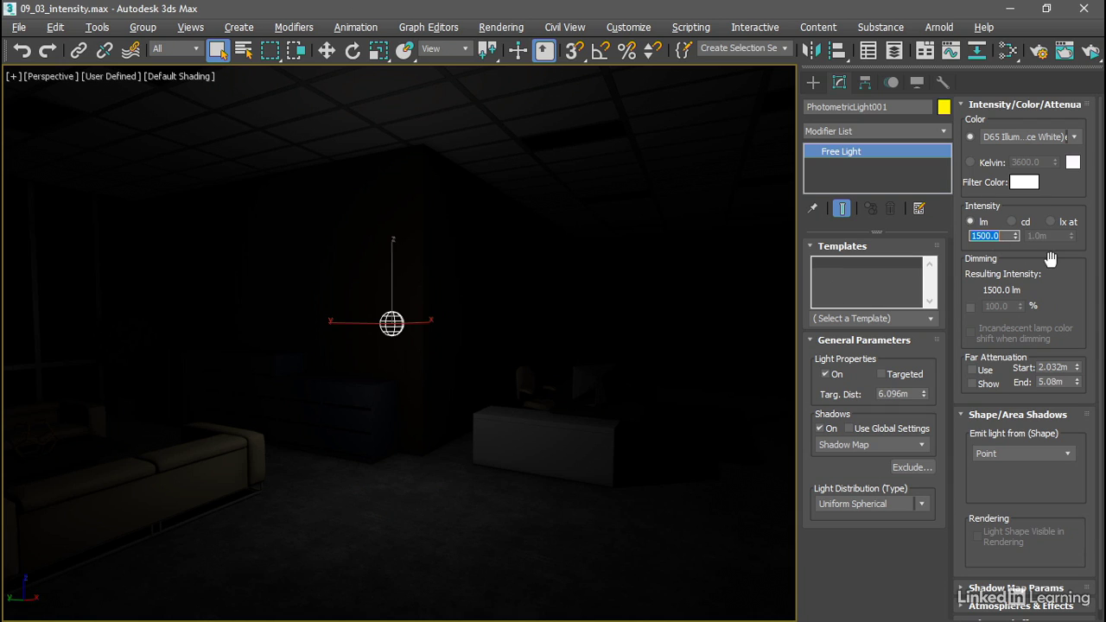
# Raise the light's intensity to 150000 lm.
pyautogui.click(989, 236)
pyautogui.write('00')
pyautogui.press('Return')
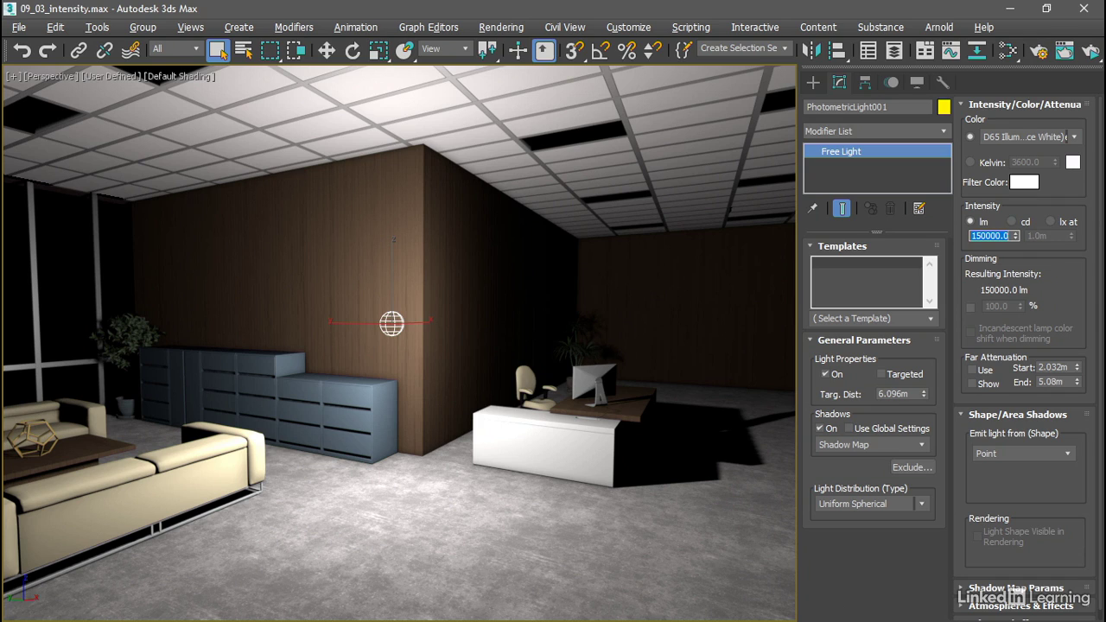
# Switch the light's intensity unit to candelas and set it to 12000 cd.
pyautogui.click(1012, 221)
pyautogui.doubleClick(976, 236)
pyautogui.write('12000')
pyautogui.press('Return')
# Specify the light's intensity in lux at a distance and increase that distance to about 1.771 m.
pyautogui.click(1056, 222)
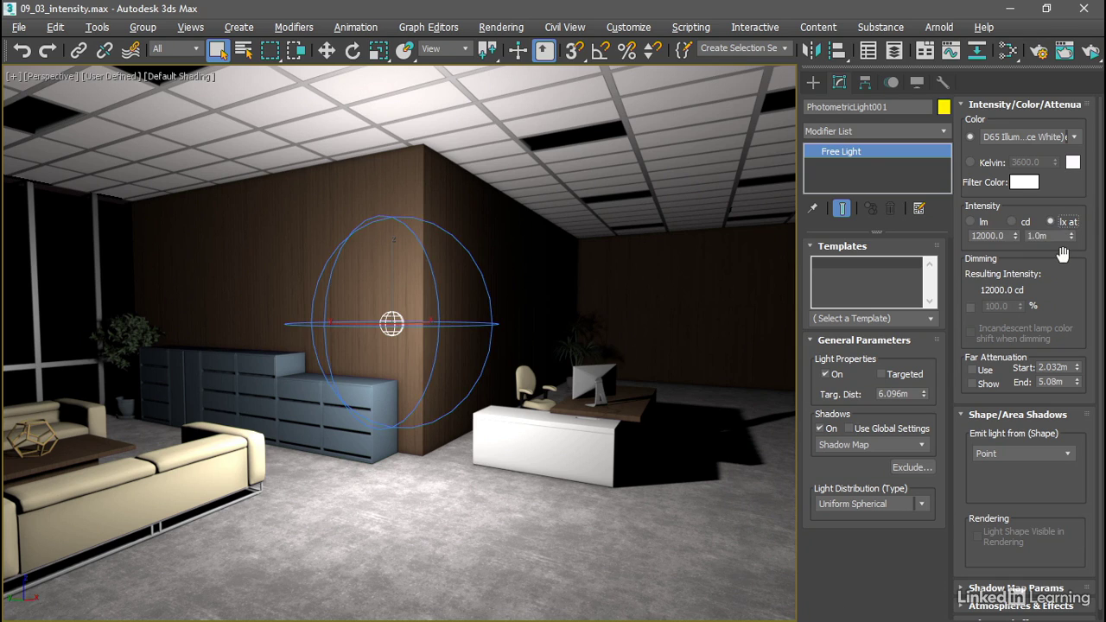
pyautogui.moveTo(1071, 235); pyautogui.dragTo(1070, 192)
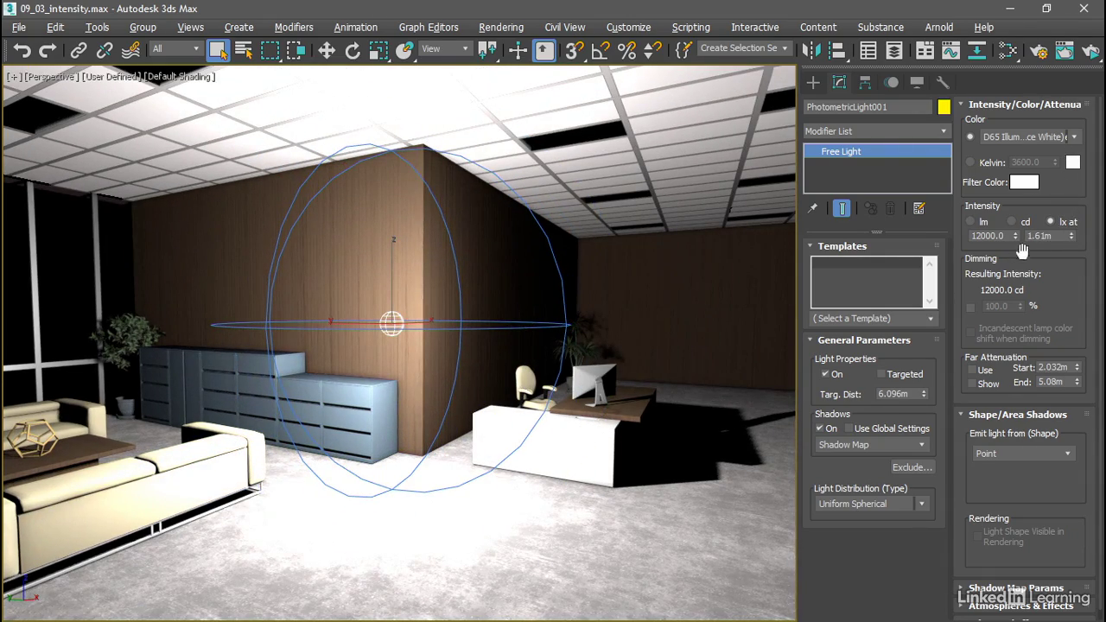
pyautogui.moveTo(1072, 238); pyautogui.dragTo(1064, 227)
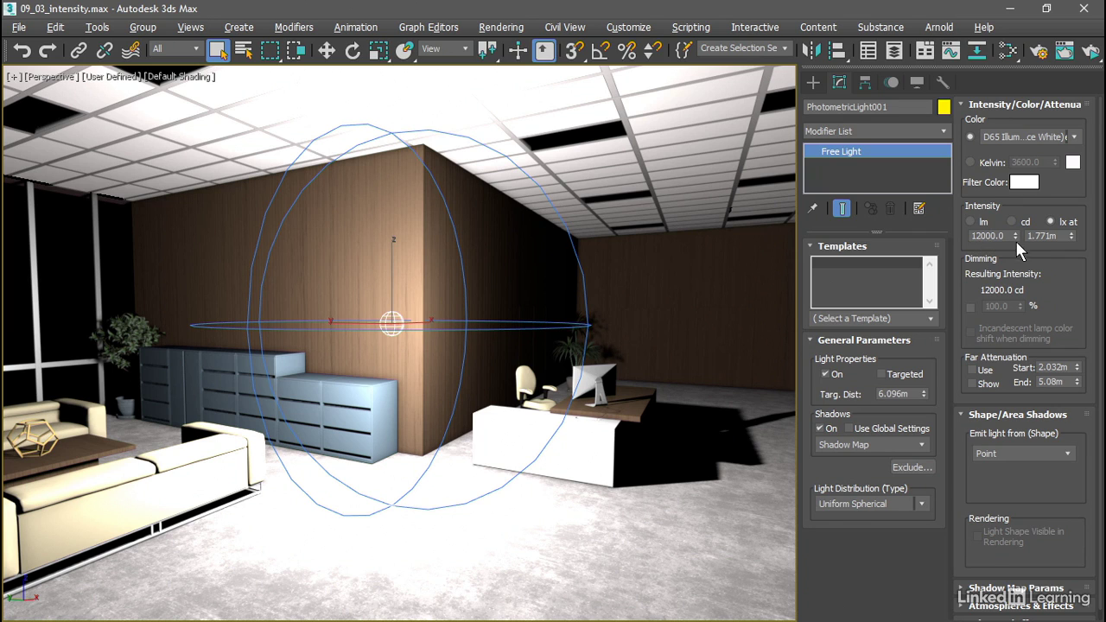
# Set the light's intensity to 8000 lx.
pyautogui.moveTo(1015, 235)
pyautogui.mouseDown()
pyautogui.moveTo(1031, 380)
pyautogui.moveTo(1022, 530)
pyautogui.moveTo(1007, 537)
pyautogui.moveTo(1018, 240)
pyautogui.moveTo(994, 238)
pyautogui.moveTo(969, 258)
pyautogui.moveTo(1019, 237)
pyautogui.mouseUp()
pyautogui.write('8000')
pyautogui.press('Return')
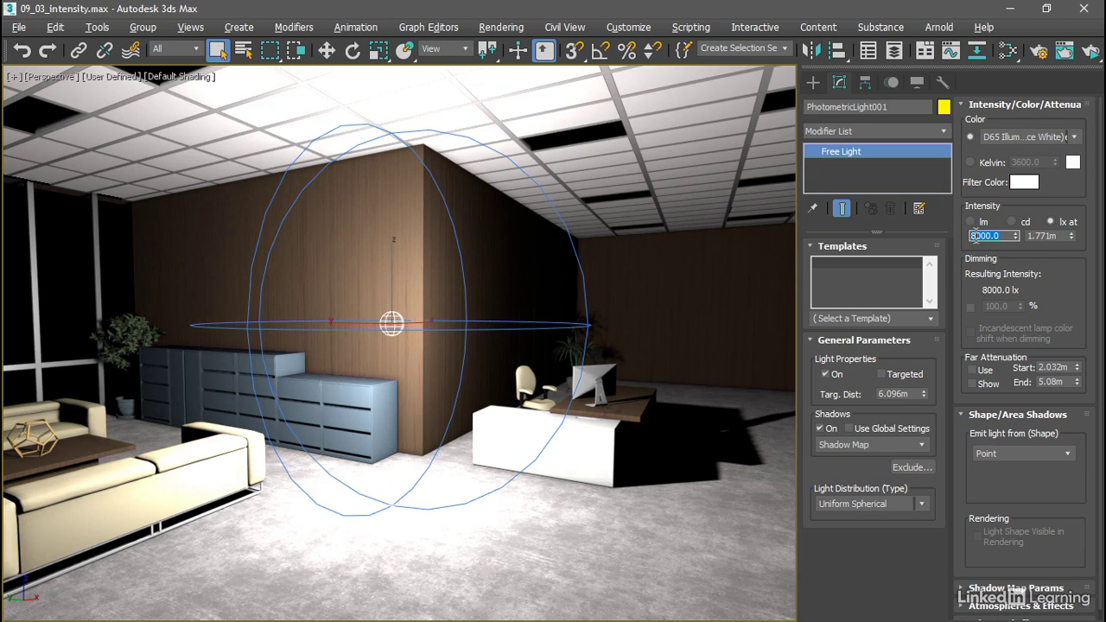
# Set the light's intensity to 5000 lx at a distance of about 1.789 m.
pyautogui.moveTo(976, 236); pyautogui.dragTo(953, 238)
pyautogui.write('5')
pyautogui.press('Return')
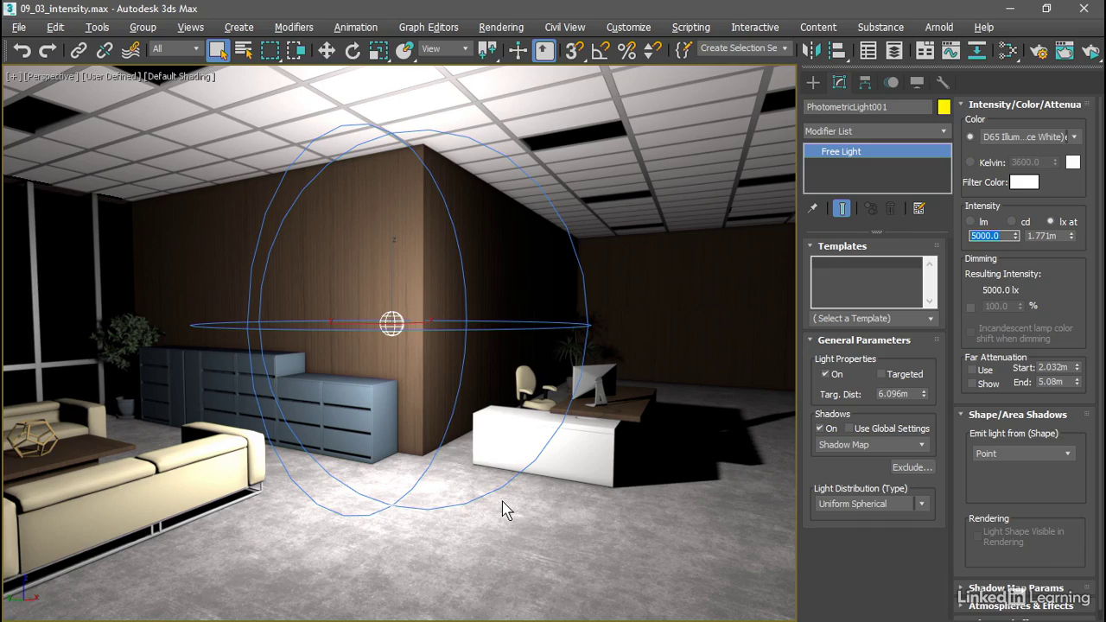
pyautogui.moveTo(1071, 236); pyautogui.dragTo(1073, 241)
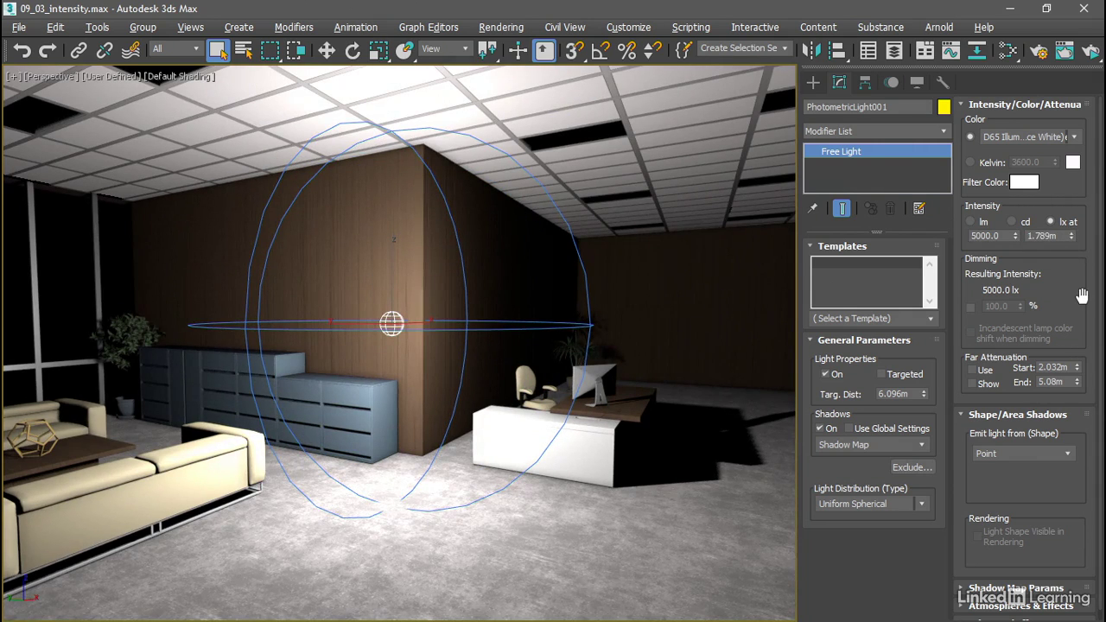
# Return the intensity unit from lux to candelas and enter 12000 cd.
pyautogui.click(1012, 222)
pyautogui.doubleClick(977, 236)
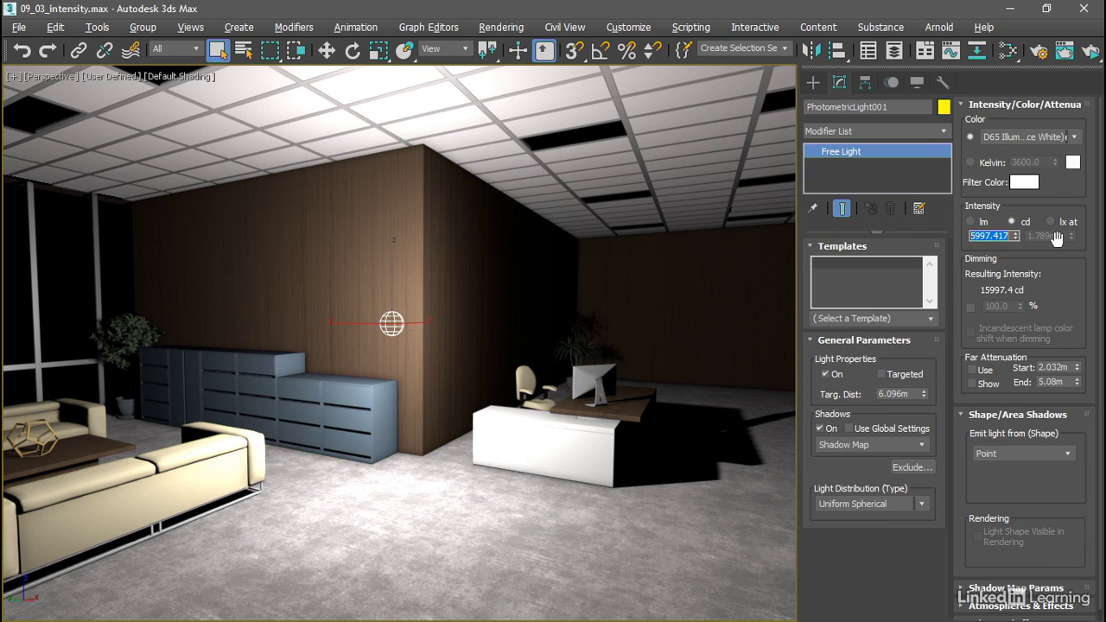
pyautogui.write('12000')
pyautogui.press('Return')
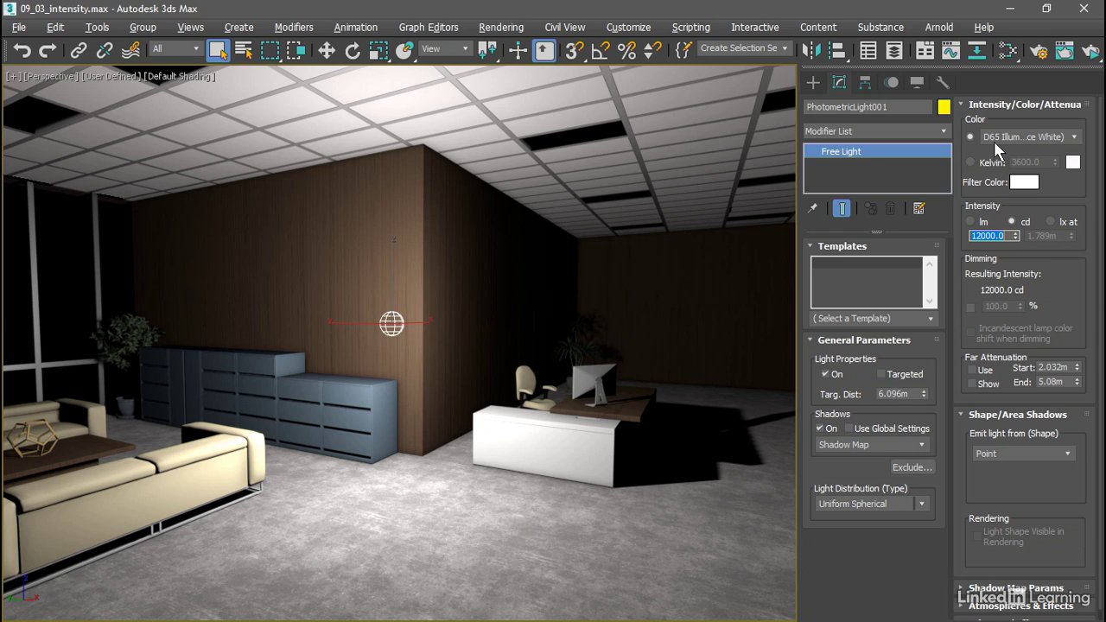
# Try the Fluorescent (Daylight) color preset on the light and replace it with Fluorescent (Warm White).
pyautogui.click(1070, 138)
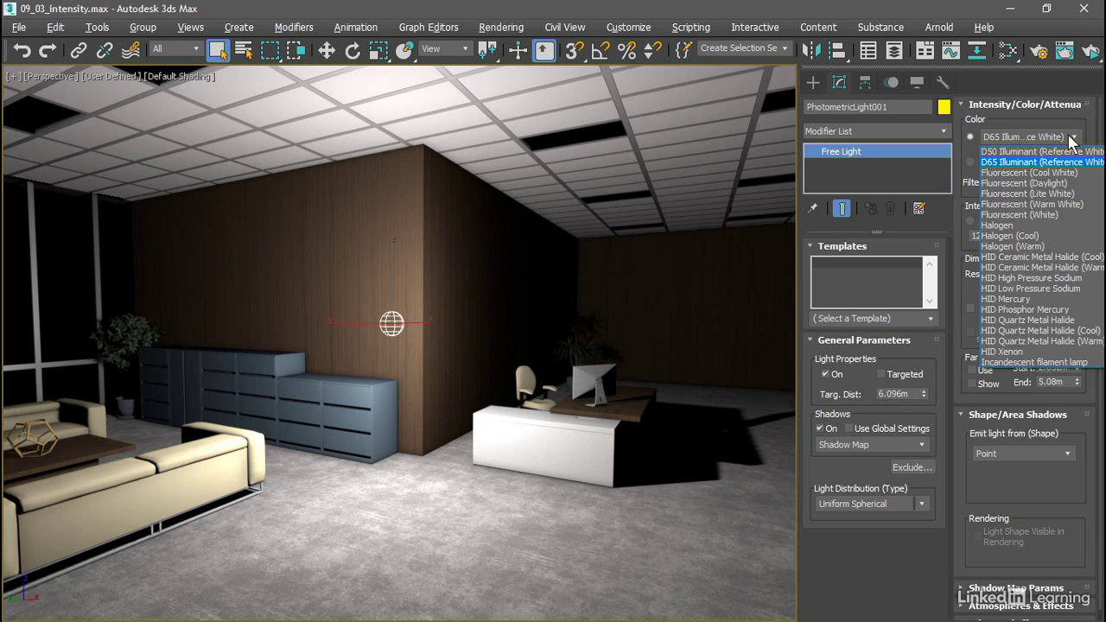
pyautogui.click(1061, 182)
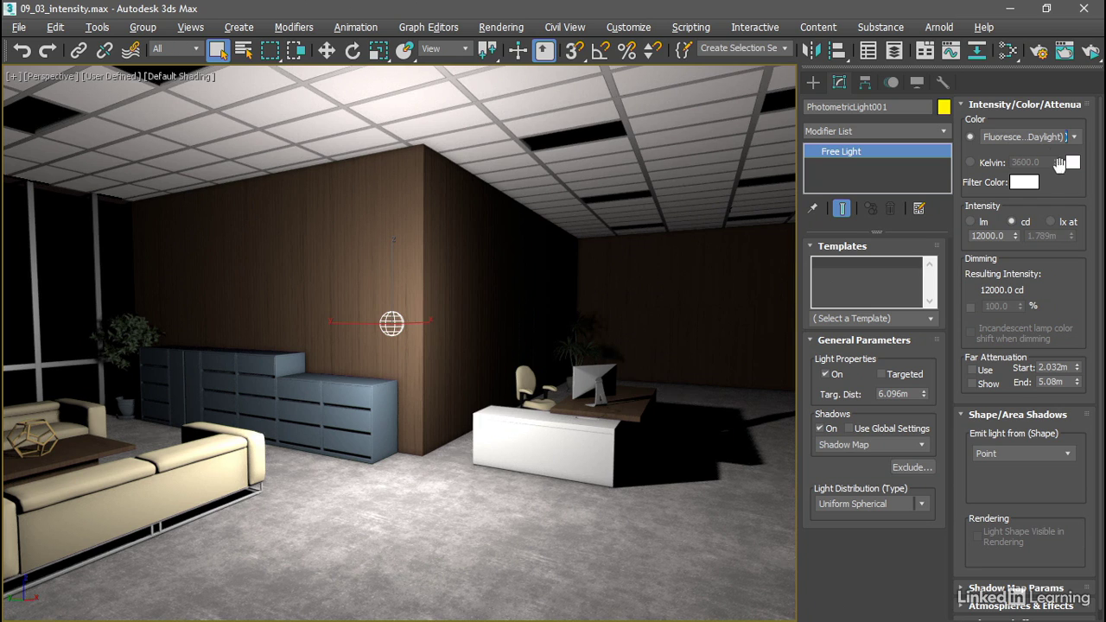
pyautogui.click(1061, 139)
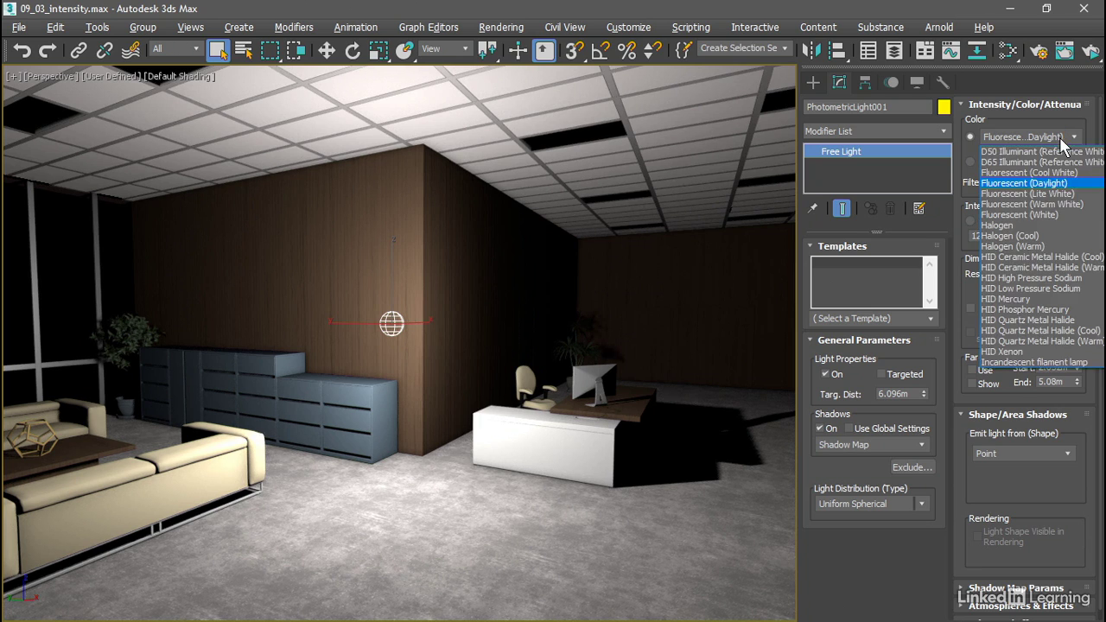
pyautogui.click(1067, 204)
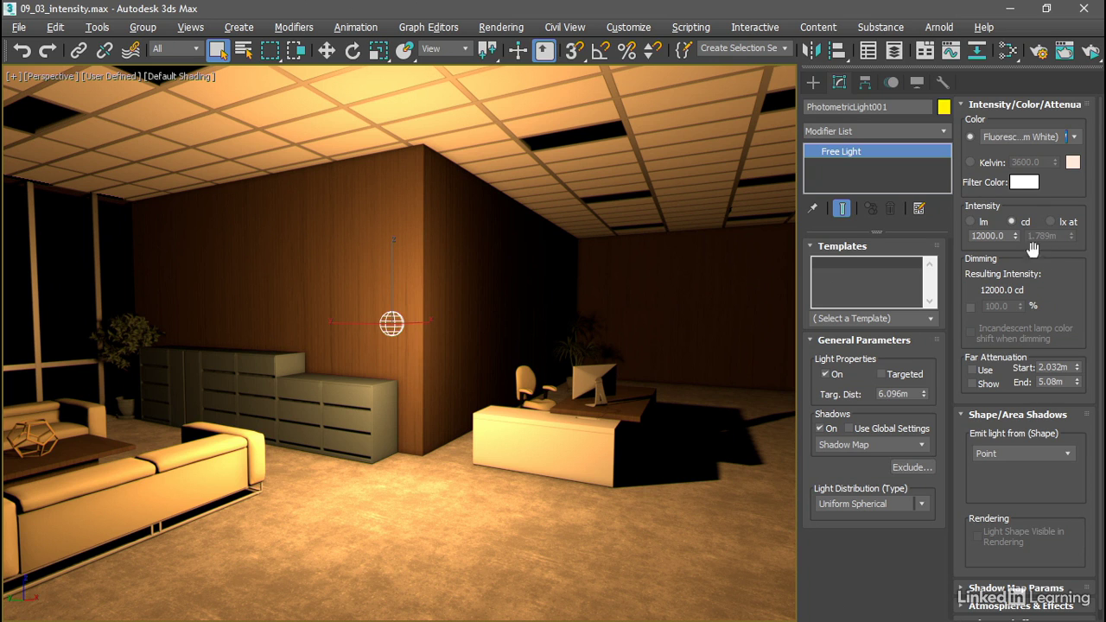
# Define the light's color by Kelvin temperature and set it to 4800.
pyautogui.click(970, 161)
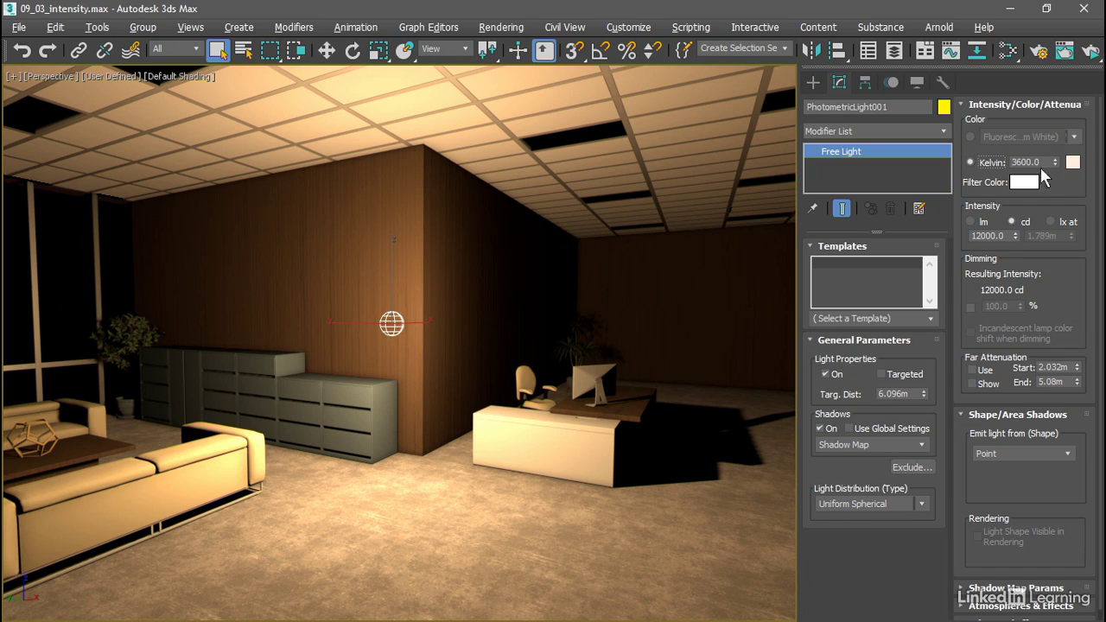
pyautogui.doubleClick(1022, 162)
pyautogui.write('4000')
pyautogui.write('8')
pyautogui.press('Return')
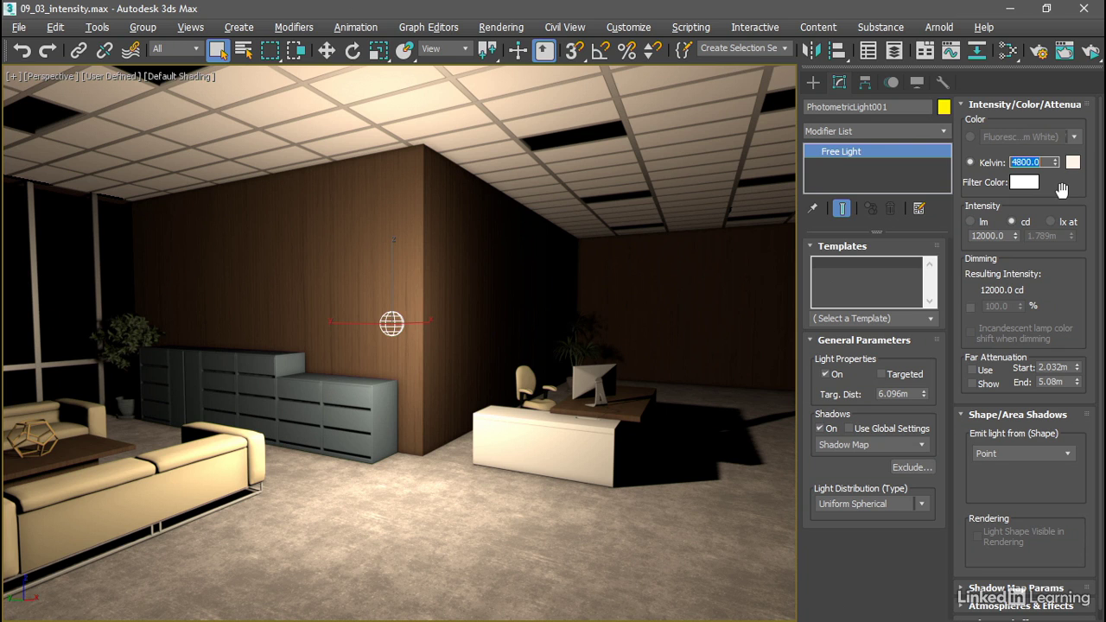
# Switch the light's color back to presets and choose D65 Illuminant (Reference White).
pyautogui.click(971, 138)
pyautogui.click(1074, 137)
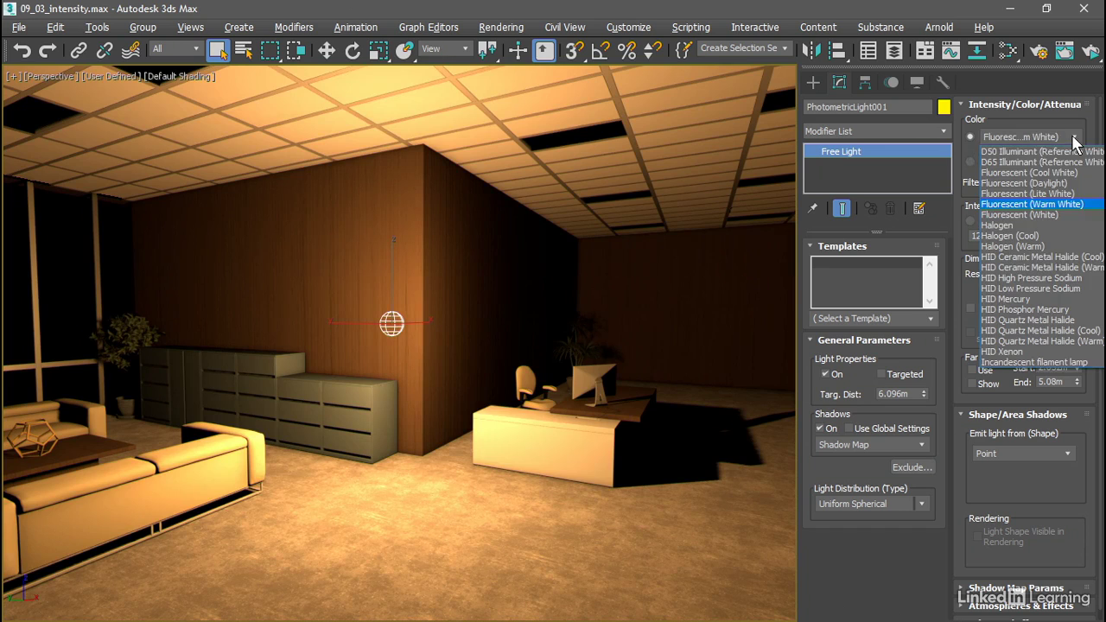
pyautogui.click(1035, 162)
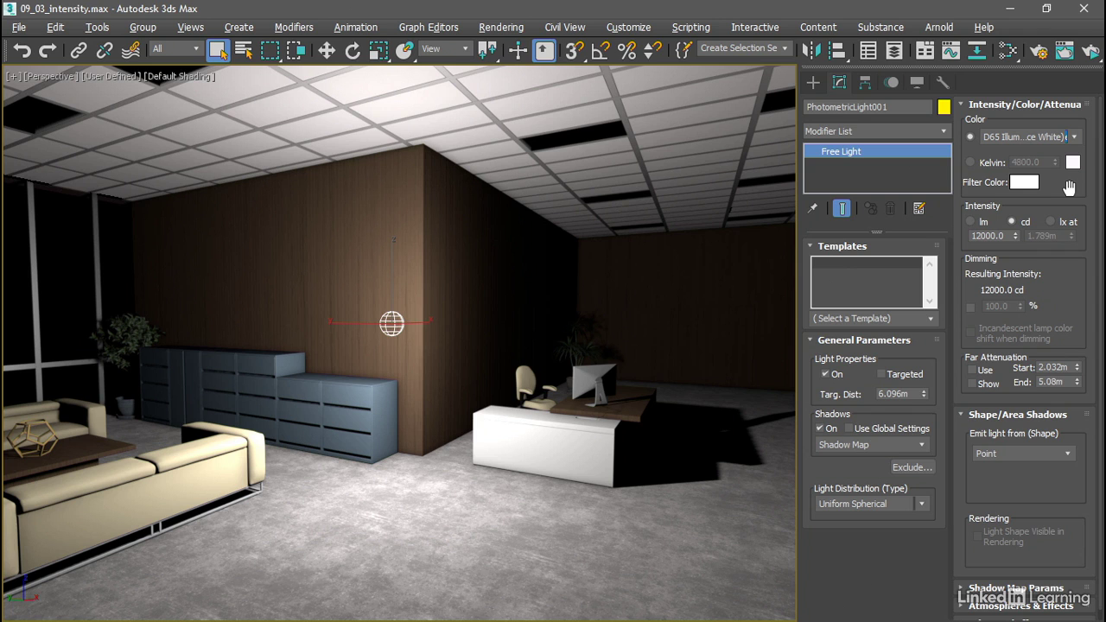
# Preview a cyan filter color with hue 128 and saturation 253 on the light, and discard the change.
pyautogui.click(1024, 182)
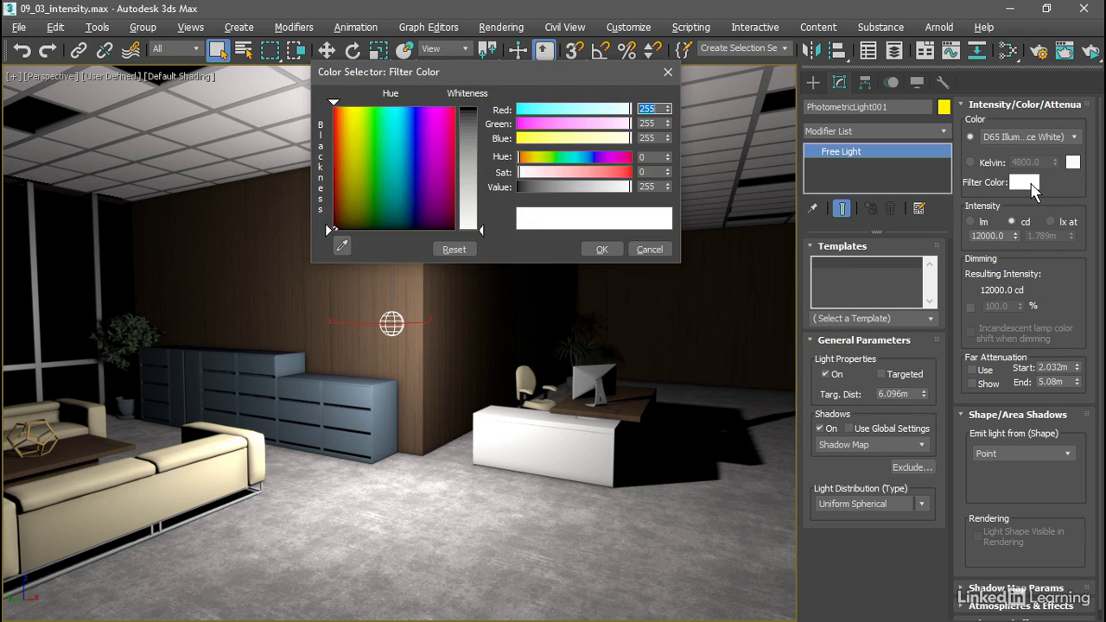
pyautogui.moveTo(520, 173); pyautogui.dragTo(584, 177)
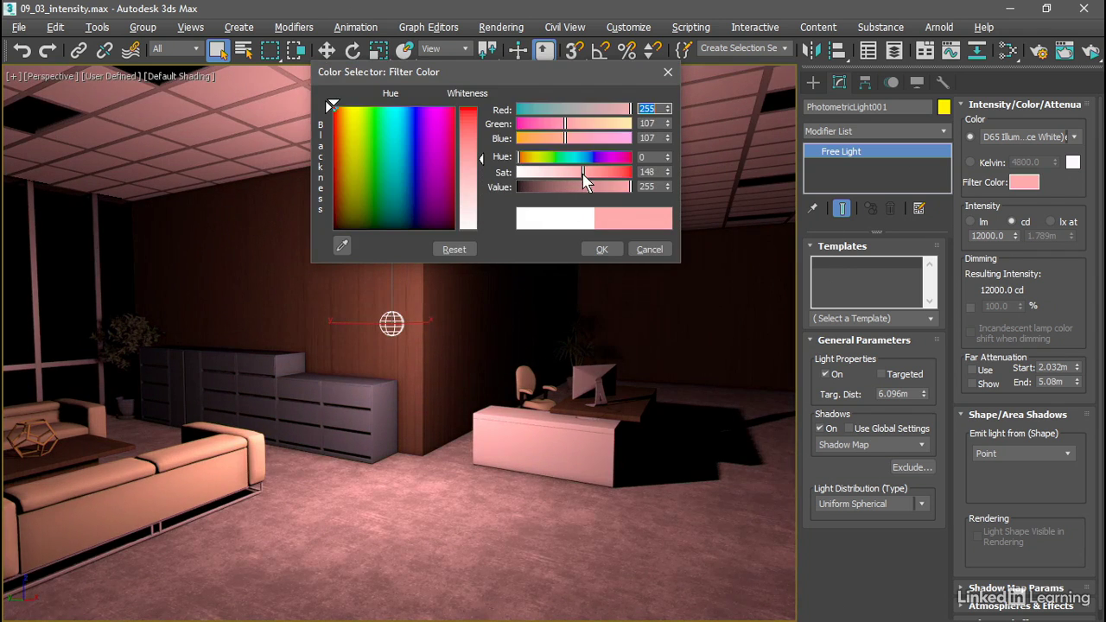
pyautogui.moveTo(519, 160); pyautogui.dragTo(575, 164)
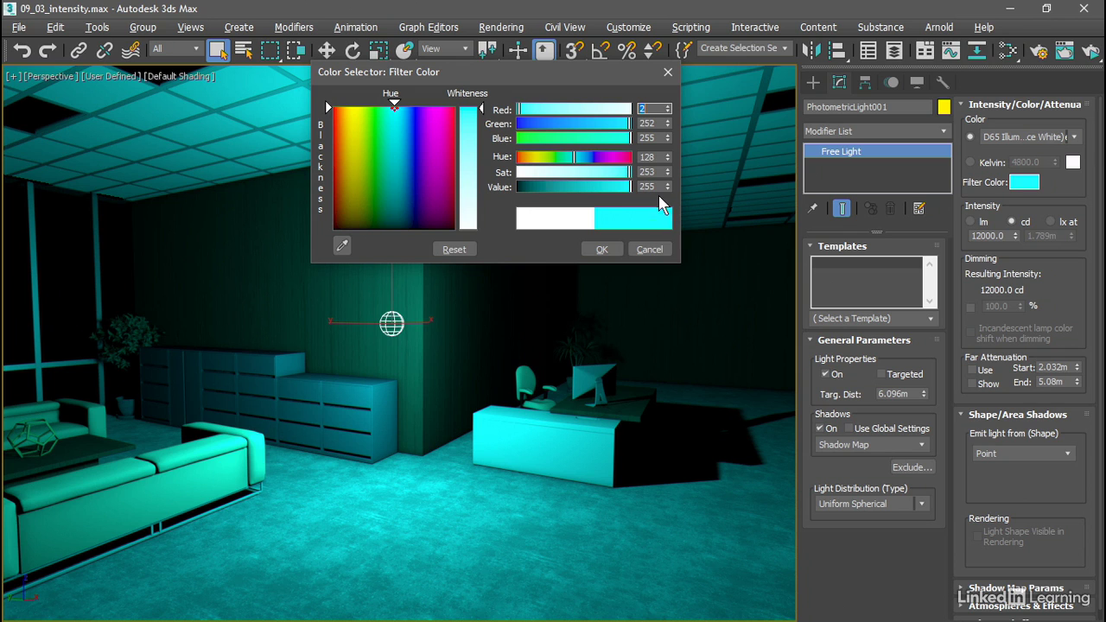
pyautogui.click(650, 250)
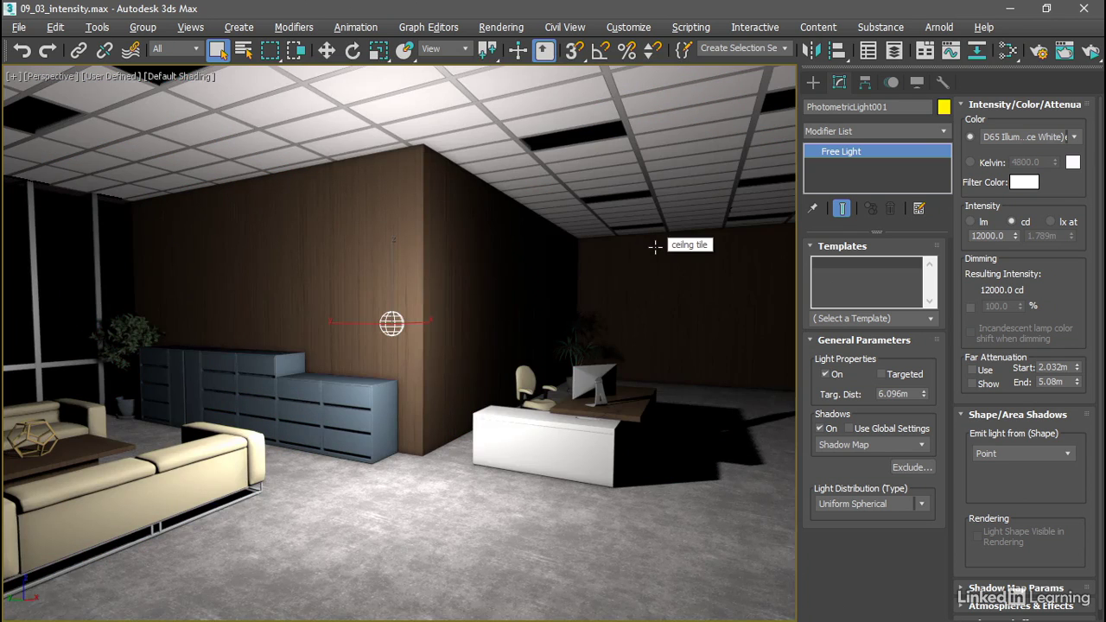